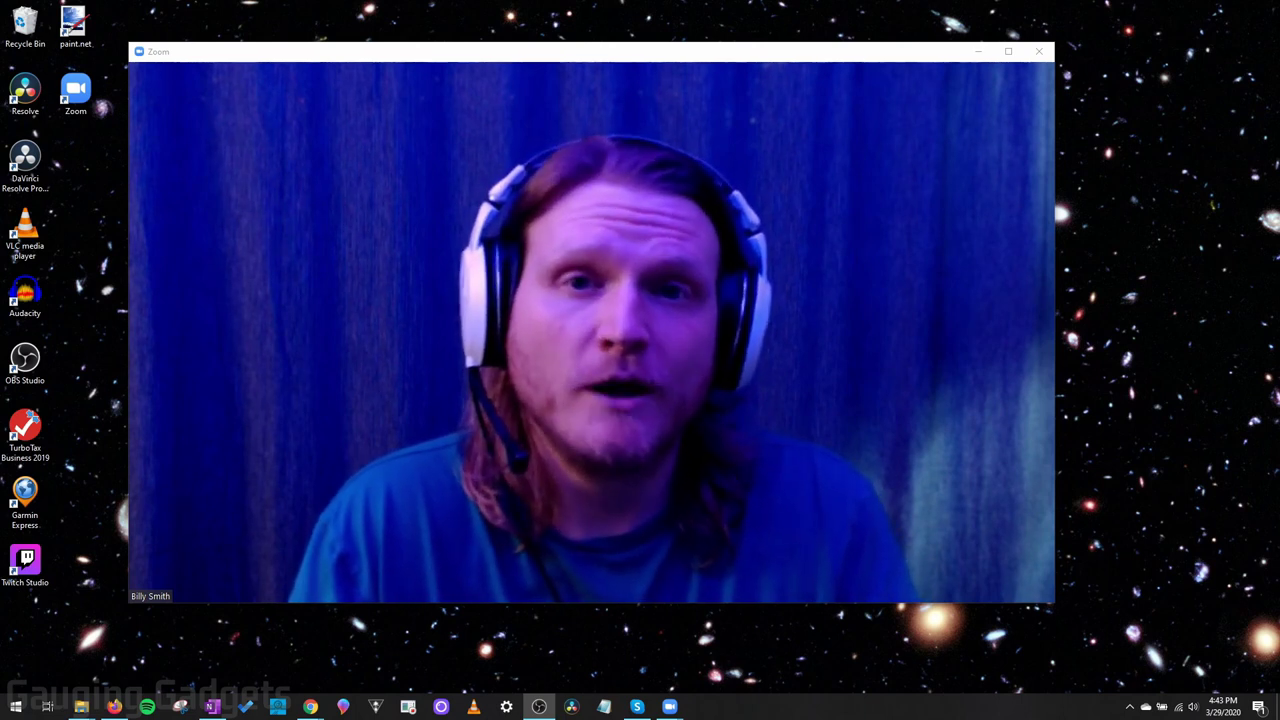
Mute and unmute the microphone, then open Audio Settings from the Mute caret menu.
{"action": "mouse_move", "coordinate": [590, 330]}
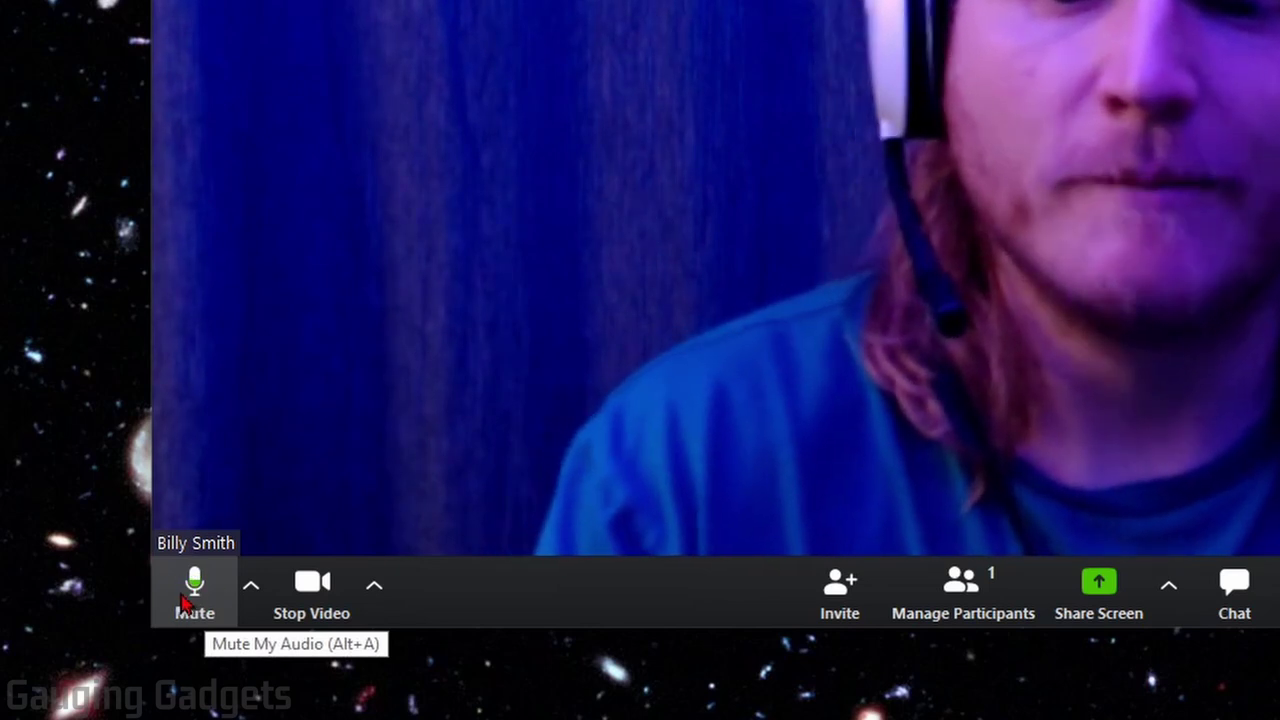
{"action": "left_click", "coordinate": [190, 600]}
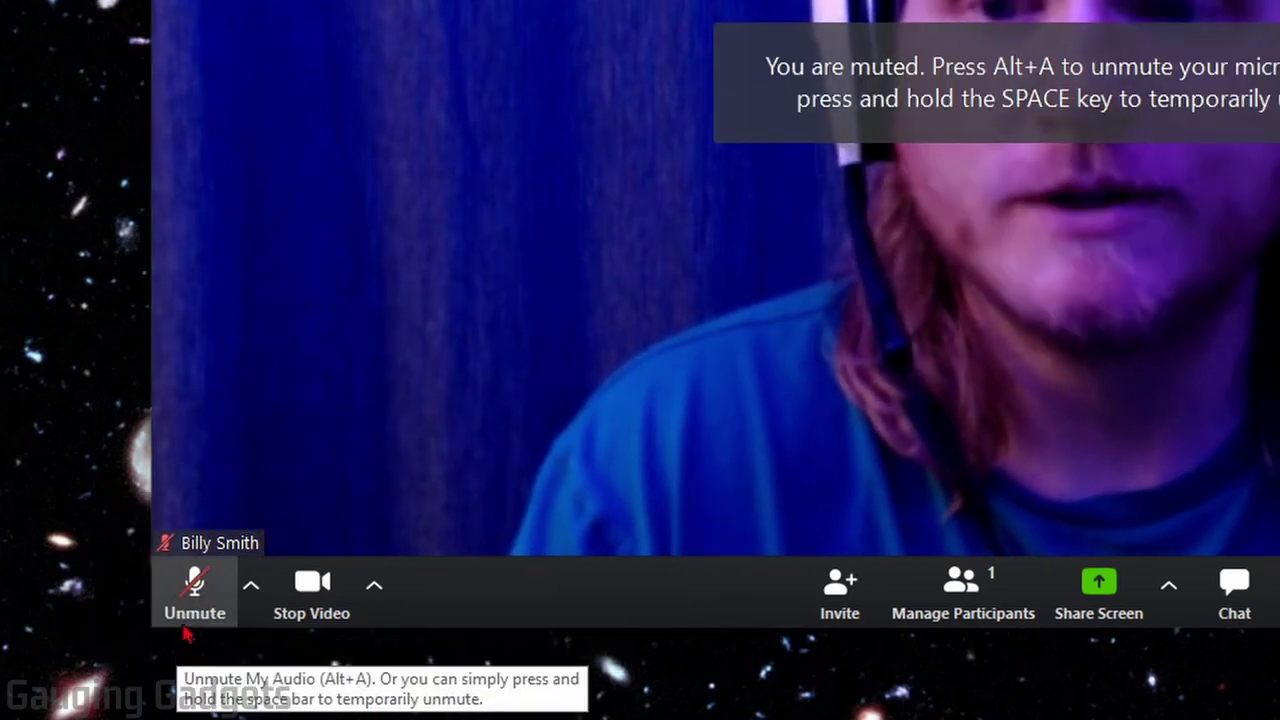
{"action": "left_click", "coordinate": [192, 598]}
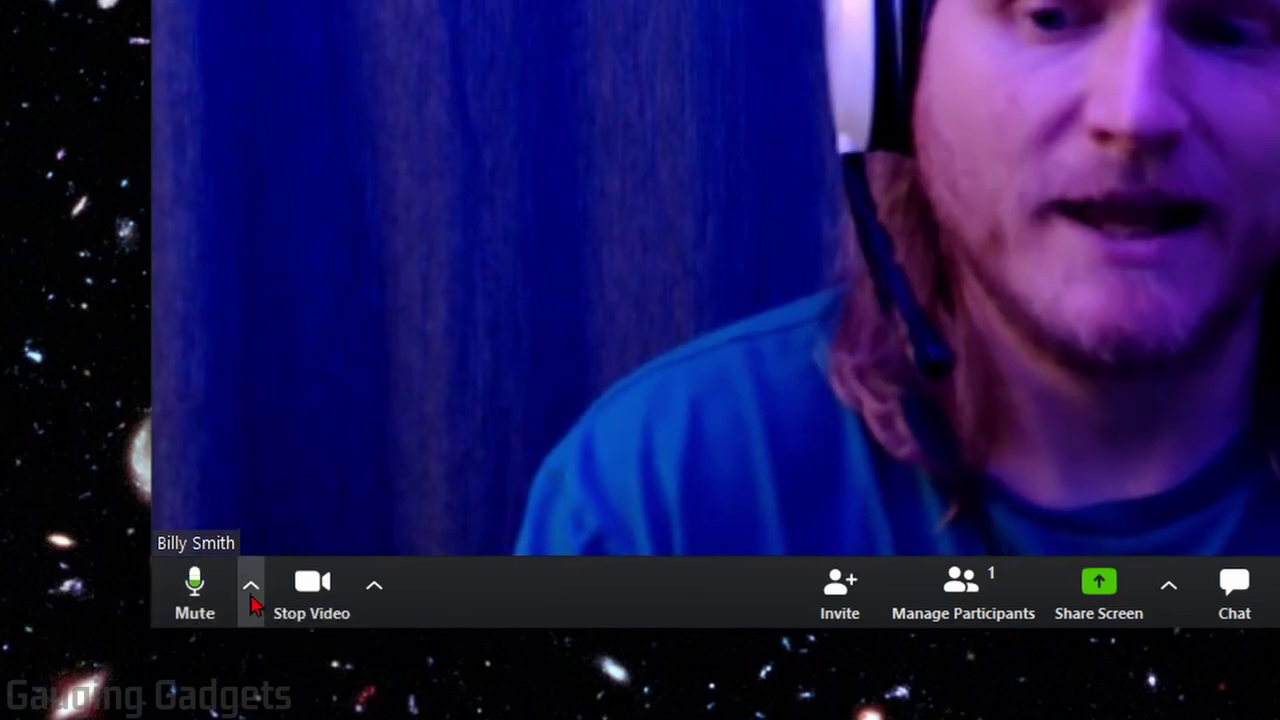
{"action": "left_click", "coordinate": [251, 590]}
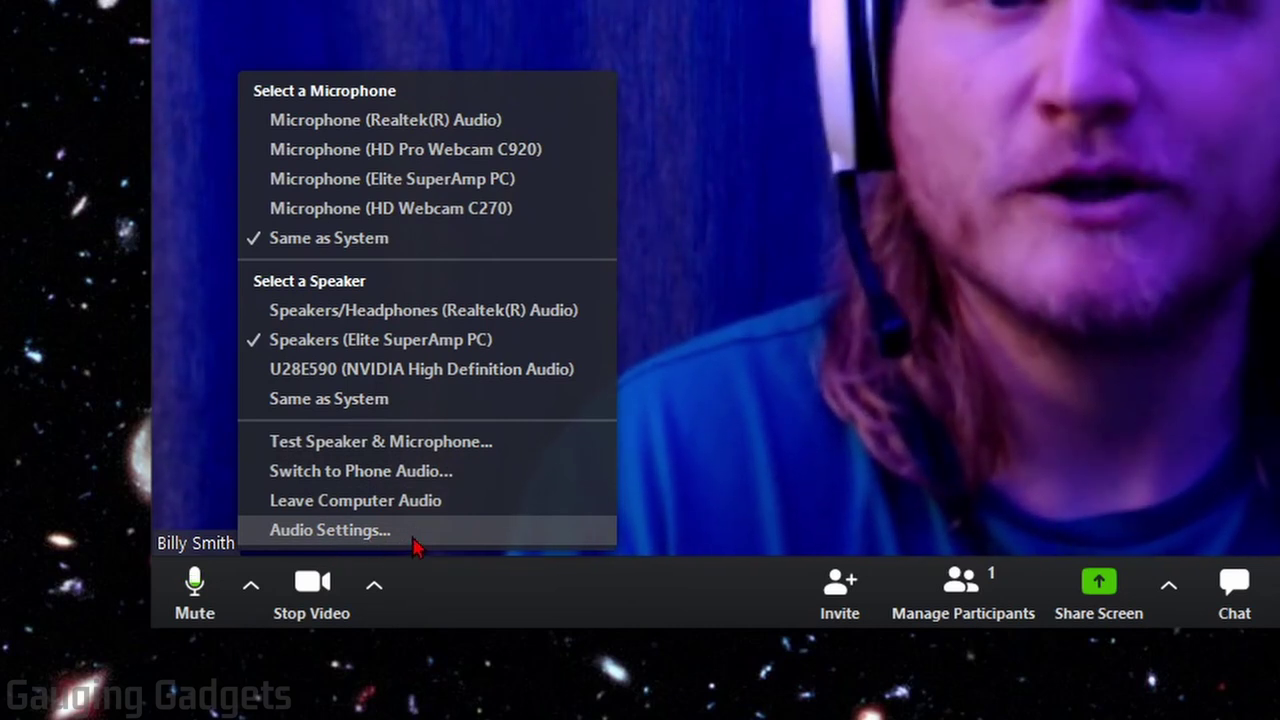
{"action": "left_click", "coordinate": [415, 543]}
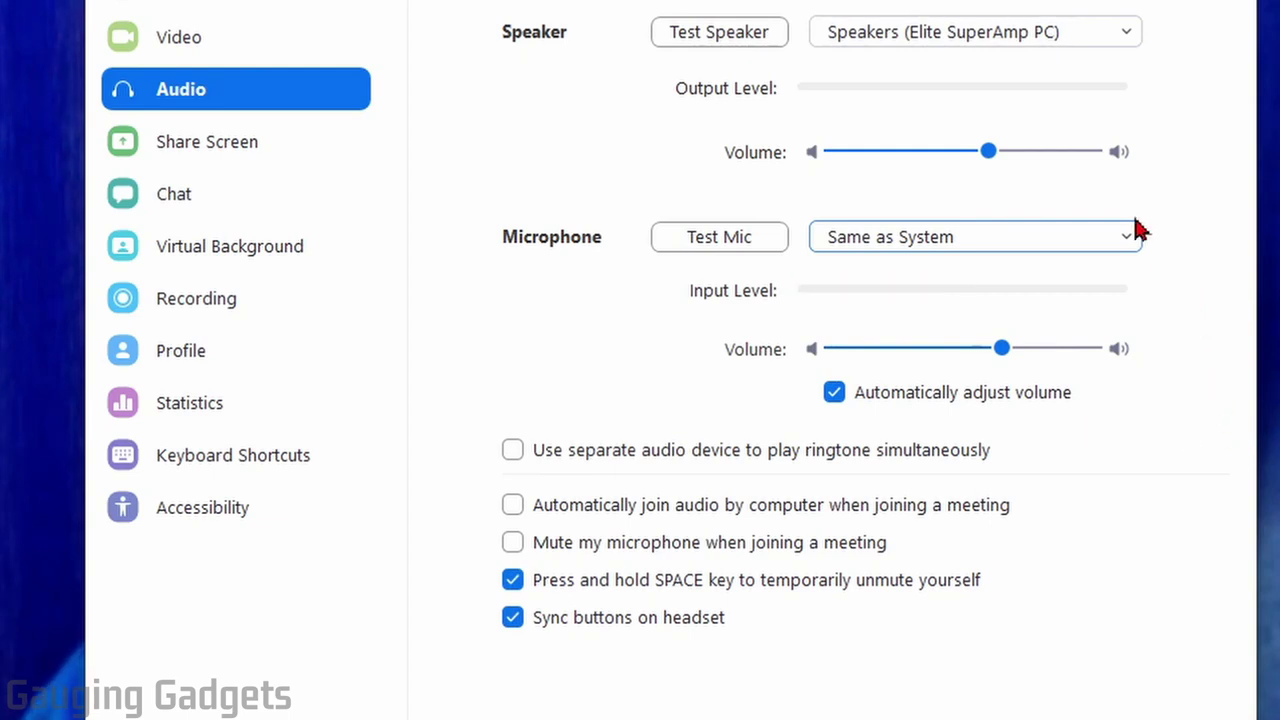
Select Microphone (Realtek(R) Audio) as Zoom's microphone and start a mic test.
{"action": "left_click", "coordinate": [1136, 228]}
{"action": "left_click", "coordinate": [1188, 253]}
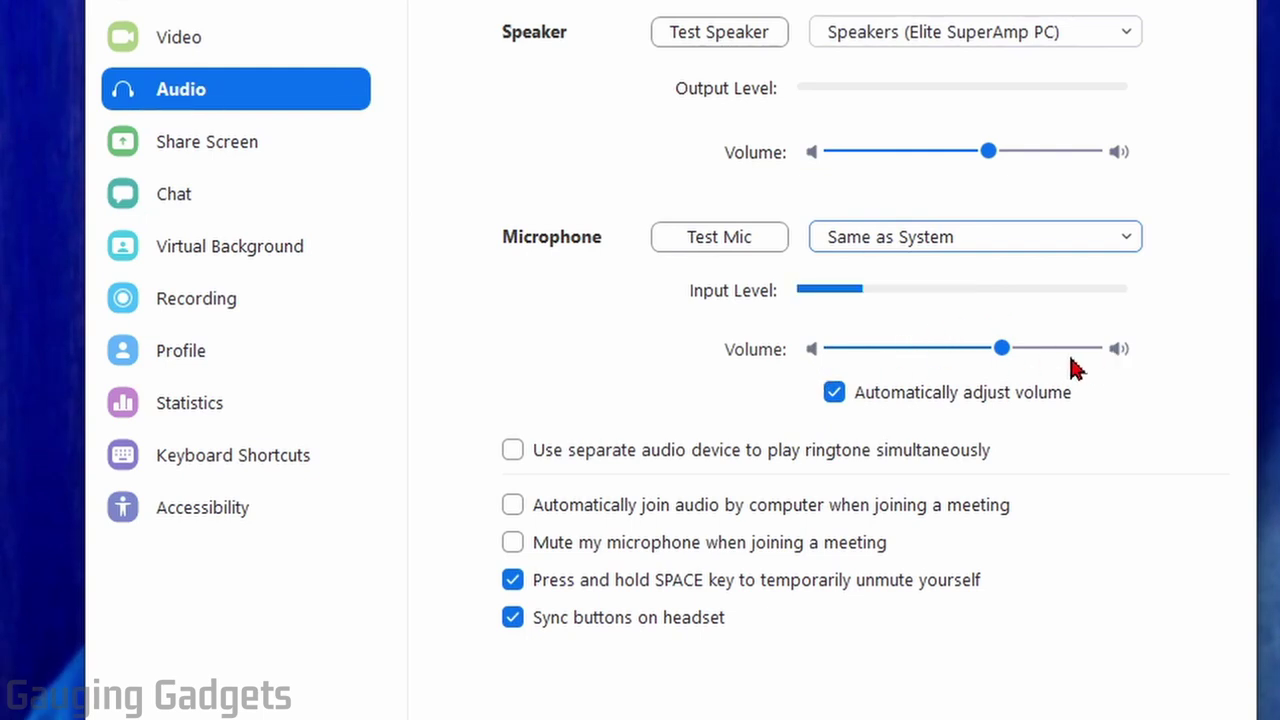
{"action": "left_click", "coordinate": [1103, 245]}
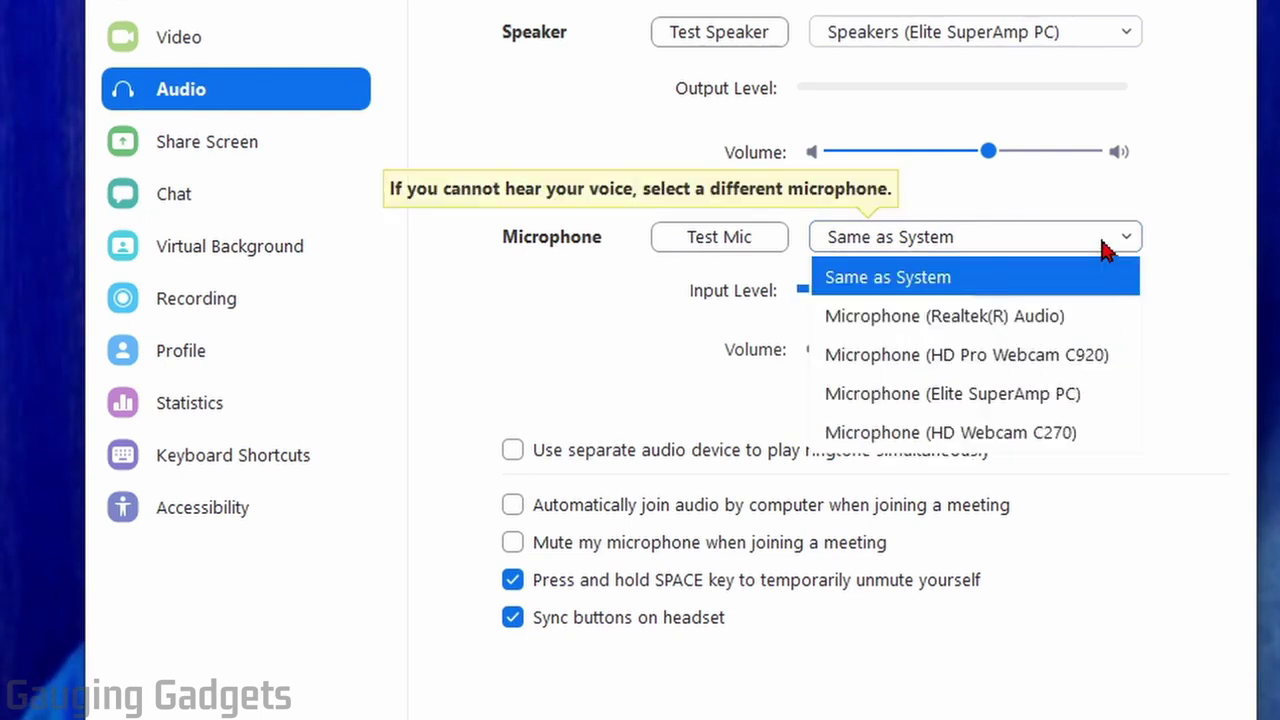
{"action": "left_click", "coordinate": [1080, 318]}
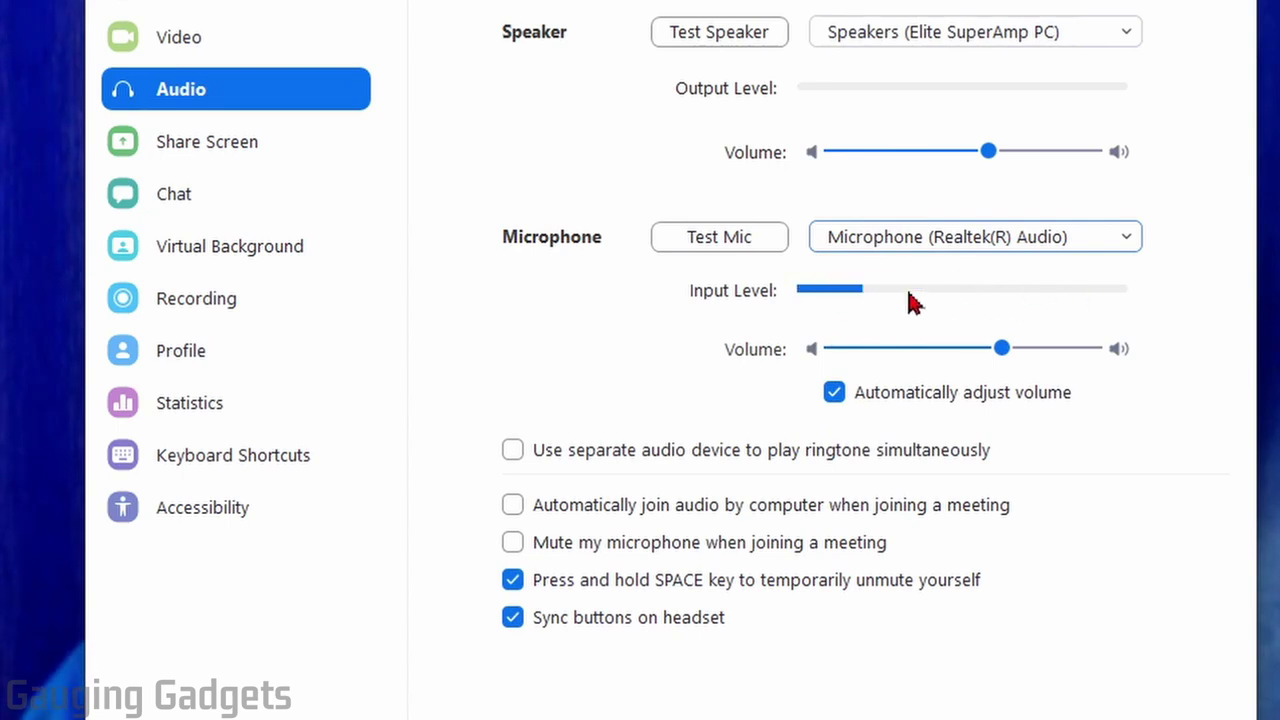
{"action": "left_click", "coordinate": [697, 248]}
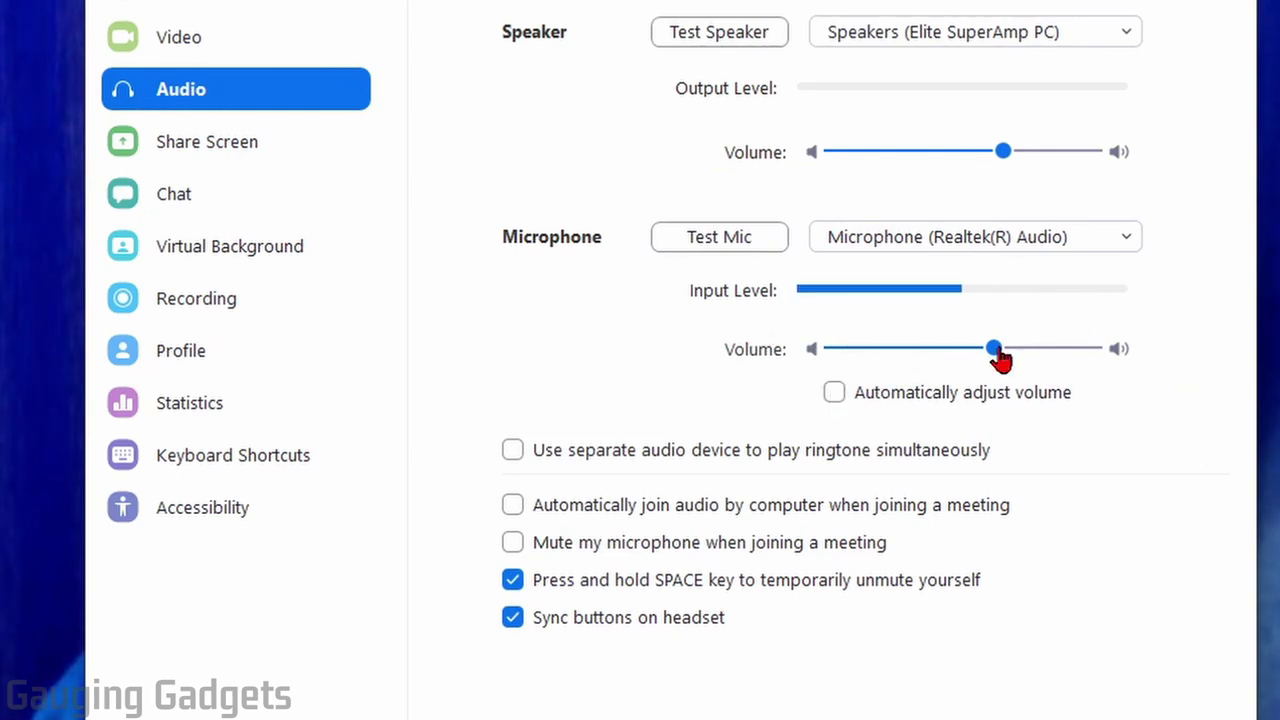
Adjust the Microphone Volume slider up, down sharply, then partly back up.
{"action": "left_click_drag", "start_coordinate": [1000, 348], "coordinate": [1085, 352]}
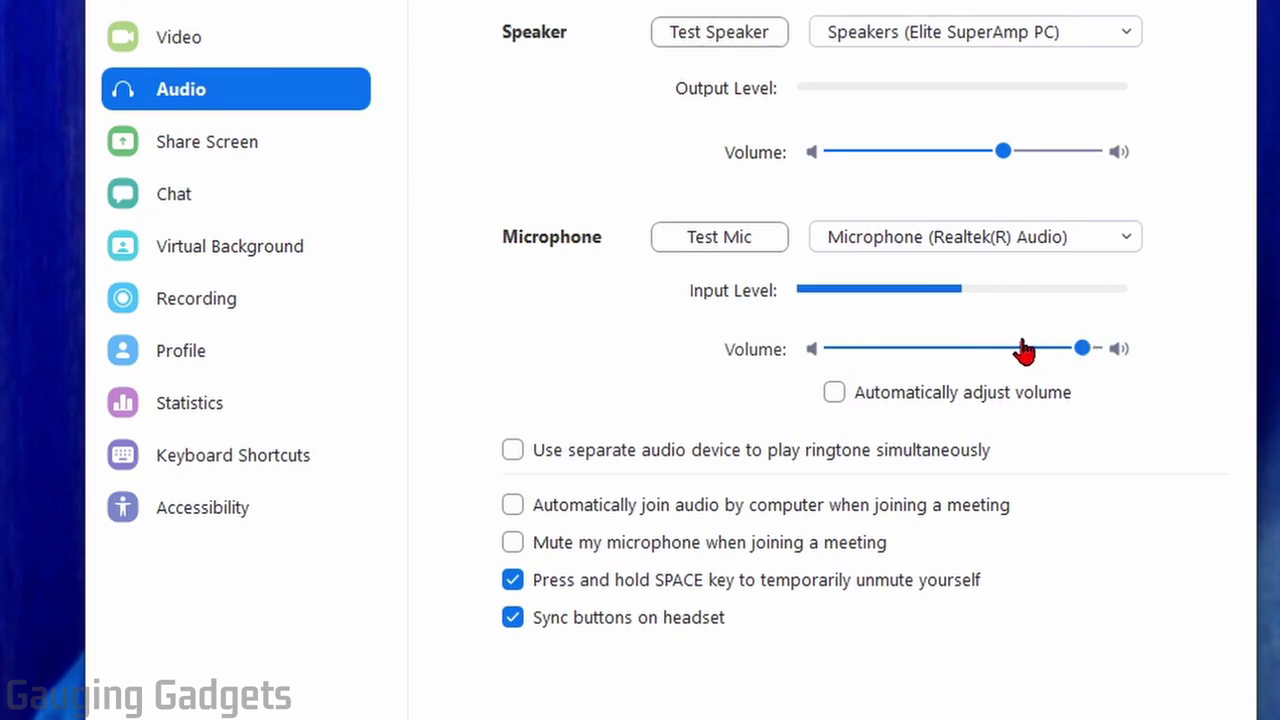
{"action": "left_click_drag", "start_coordinate": [945, 352], "coordinate": [896, 356]}
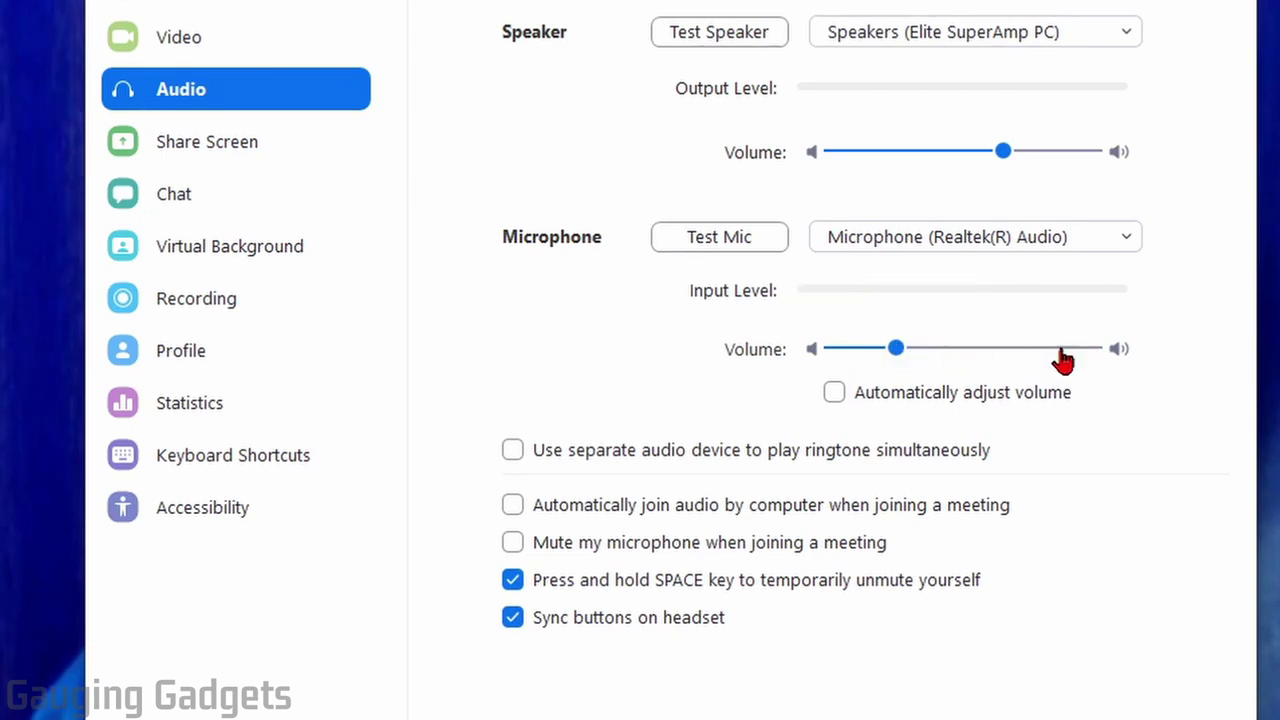
{"action": "left_click_drag", "start_coordinate": [1061, 352], "coordinate": [1039, 352]}
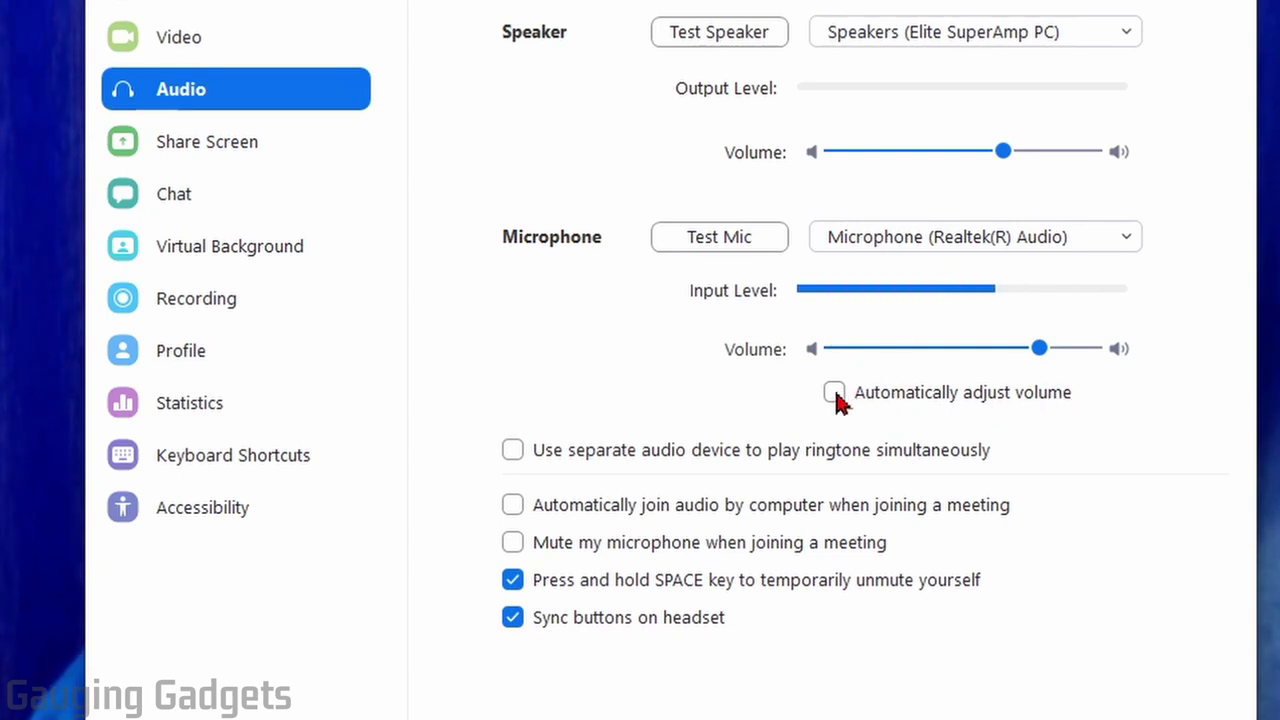
Re-enable Automatically adjust volume and switch the mic to Microphone (Elite SuperAmp PC).
{"action": "left_click", "coordinate": [836, 393]}
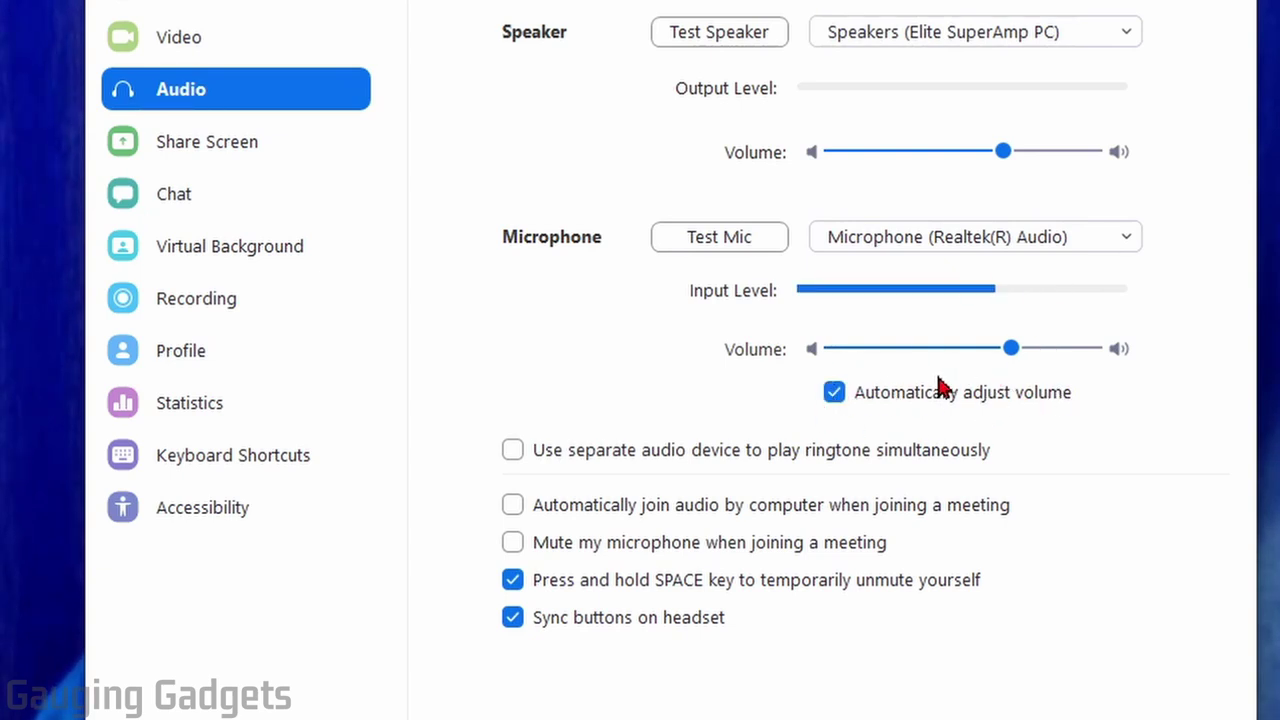
{"action": "left_click", "coordinate": [1097, 248]}
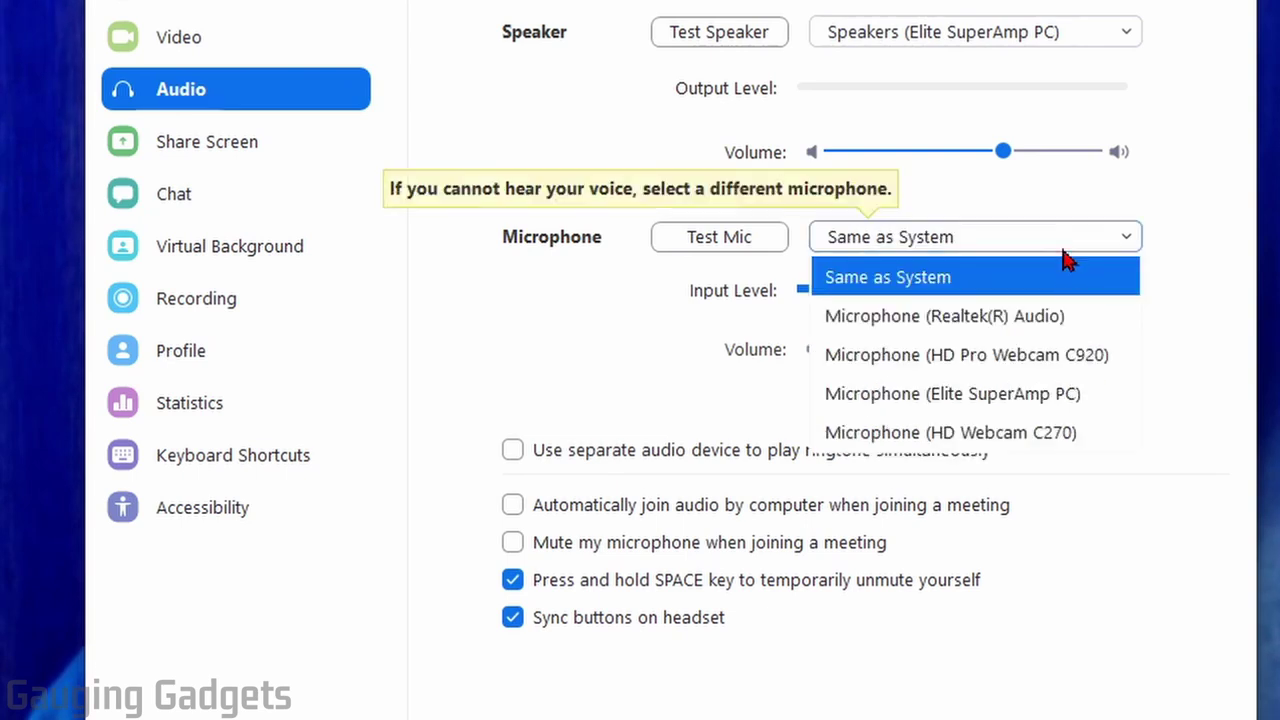
{"action": "left_click", "coordinate": [1055, 393]}
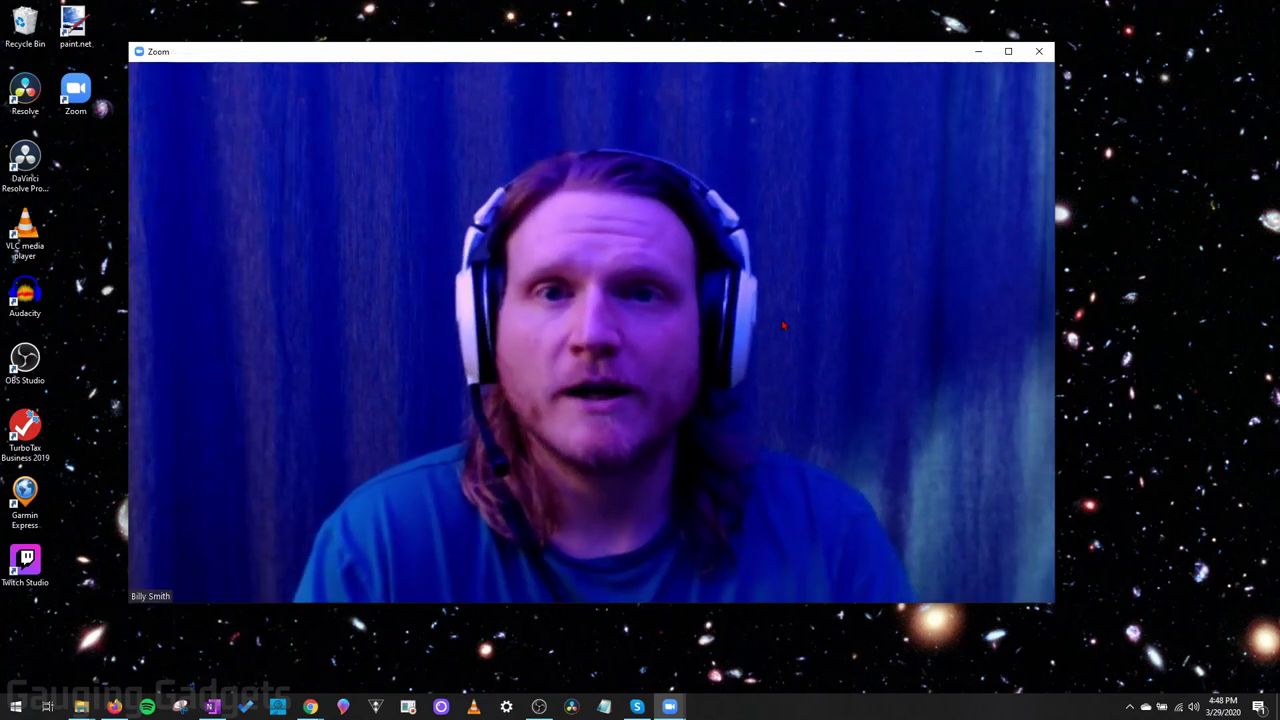
{"action": "mouse_move", "coordinate": [787, 328]}
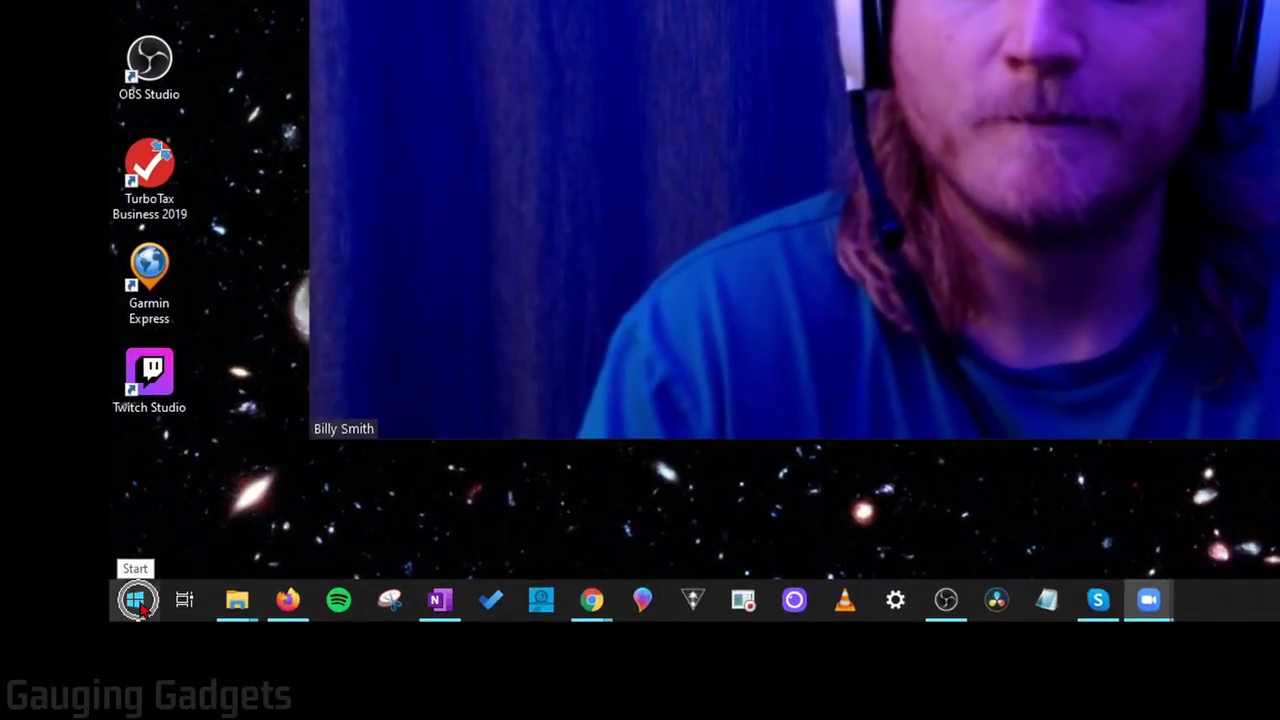
{"action": "left_click", "coordinate": [137, 603]}
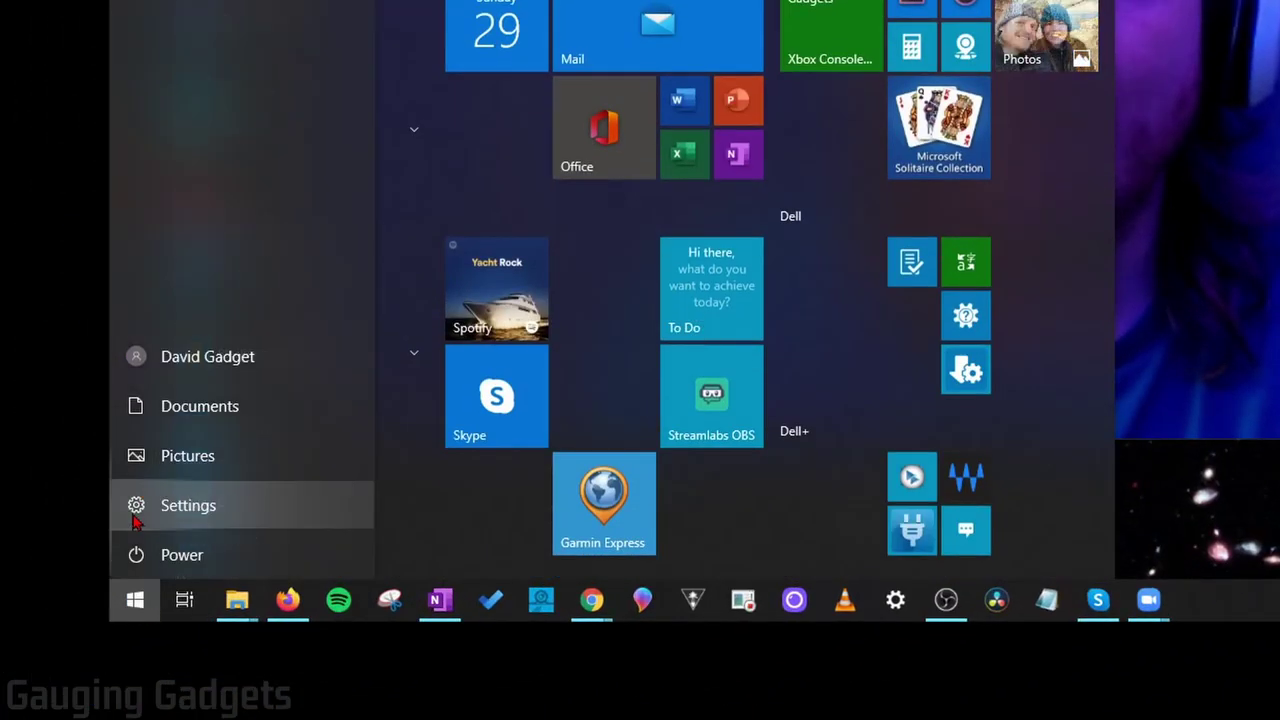
{"action": "left_click", "coordinate": [137, 508]}
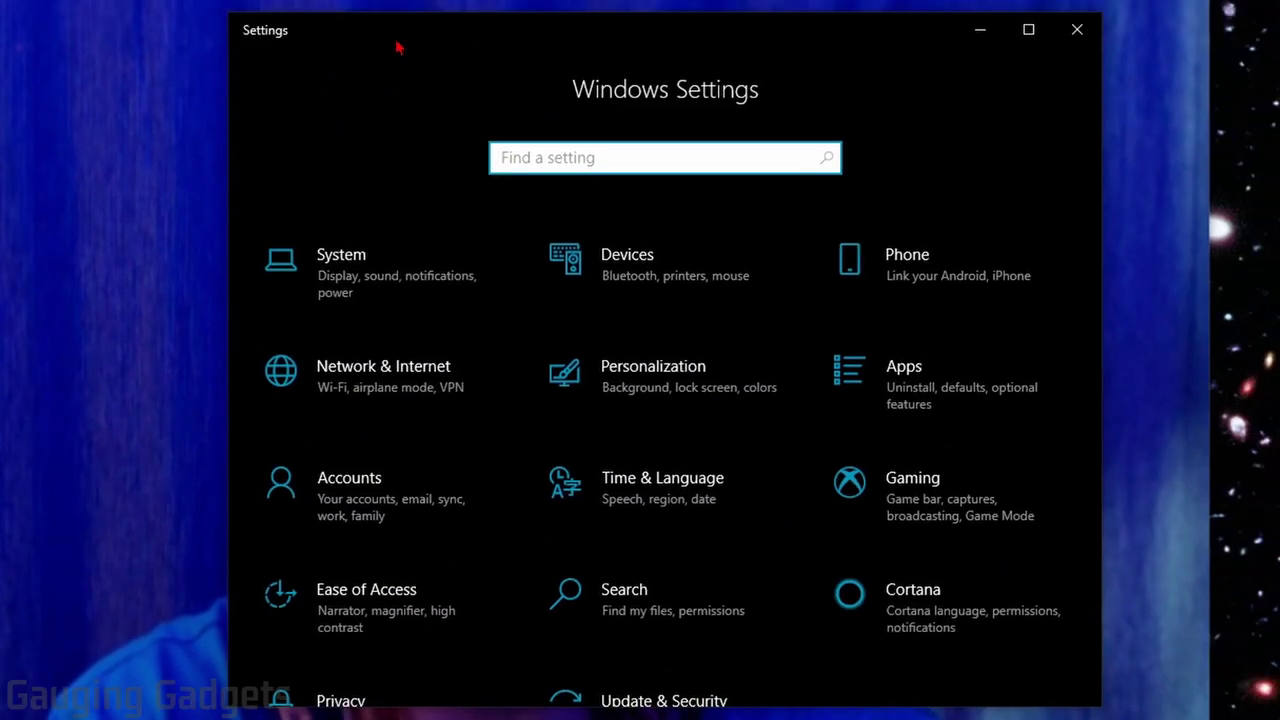
{"action": "type", "text": "microphone"}
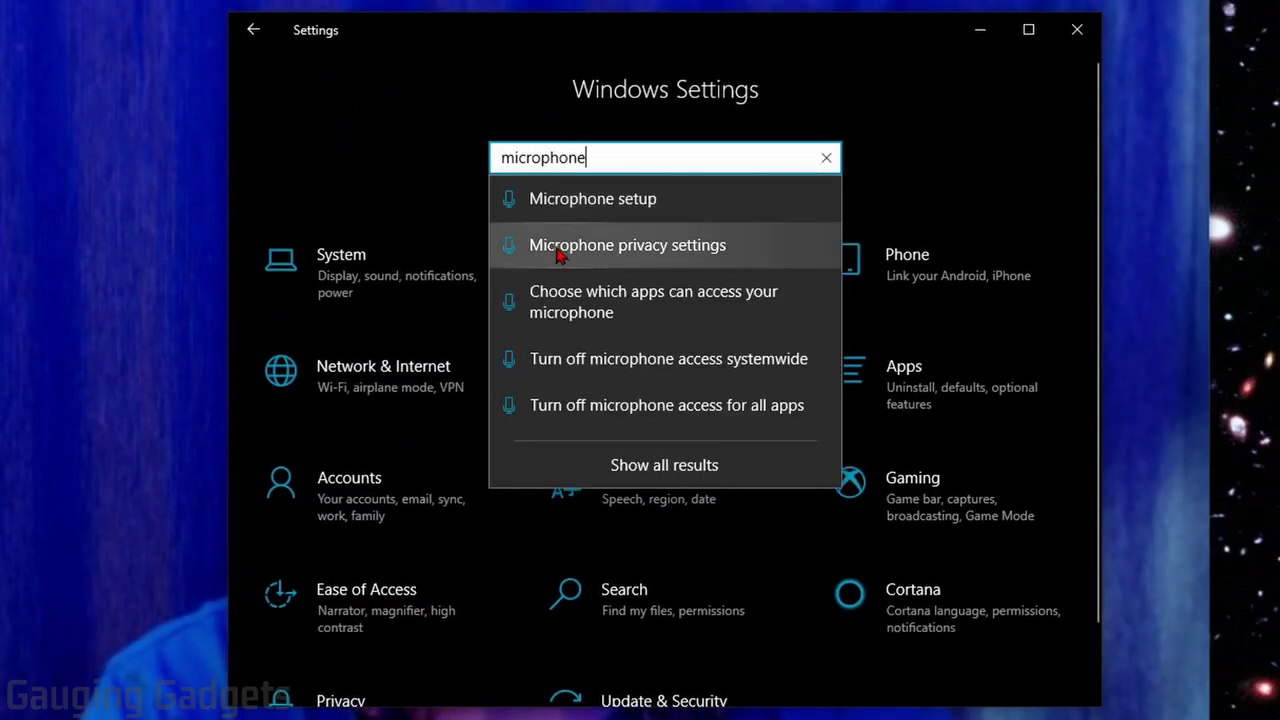
{"action": "left_click", "coordinate": [645, 252]}
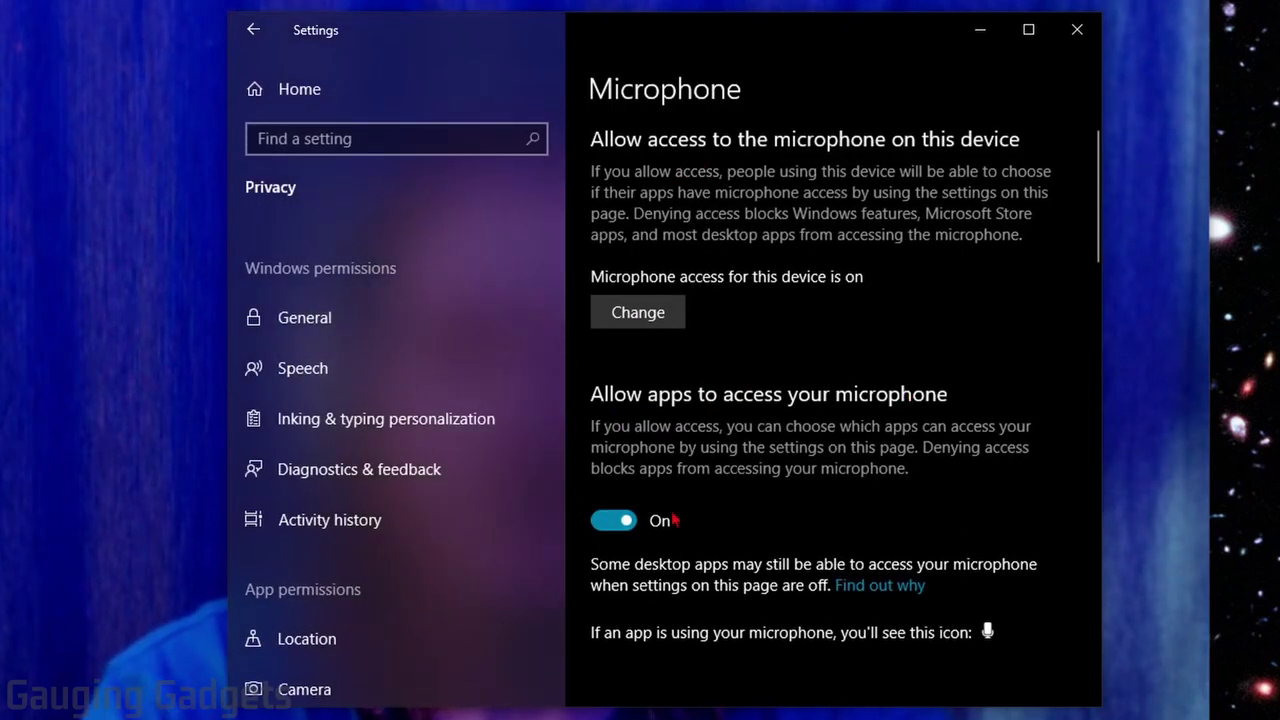
{"action": "scroll", "coordinate": [750, 440], "scroll_direction": "down", "scroll_amount": 2}
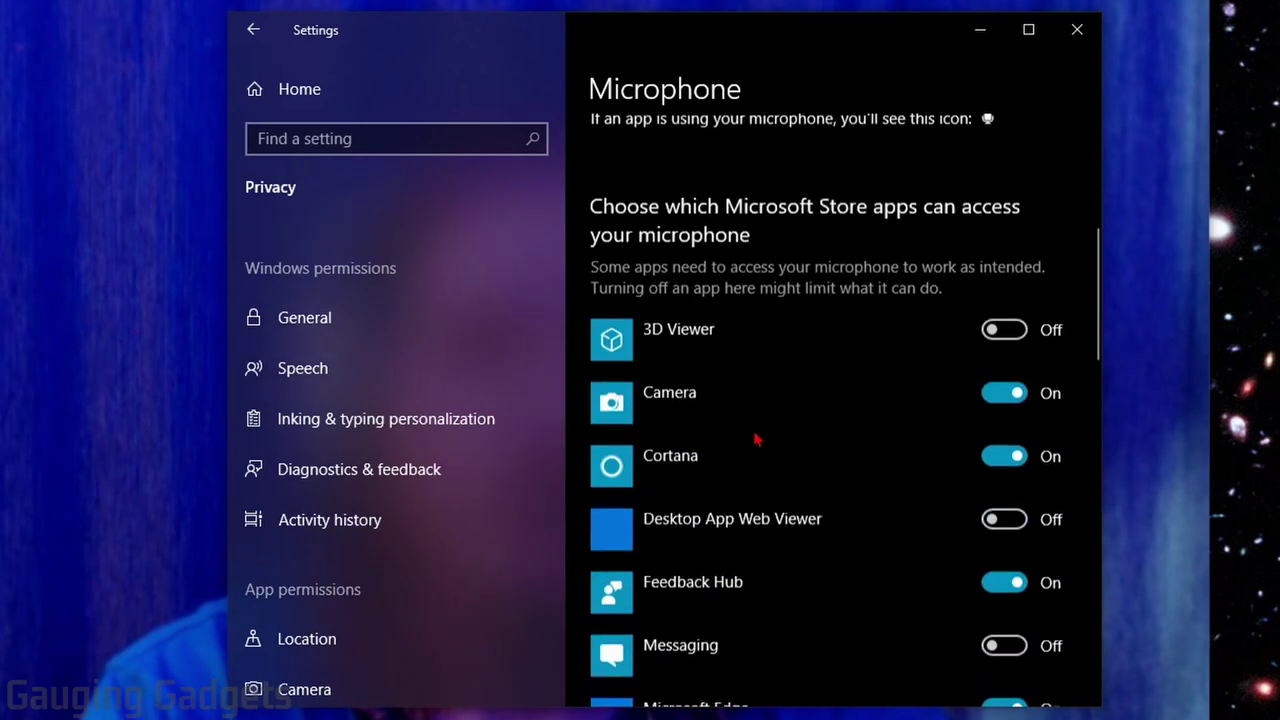
{"action": "scroll", "coordinate": [757, 440], "scroll_direction": "down", "scroll_amount": 10}
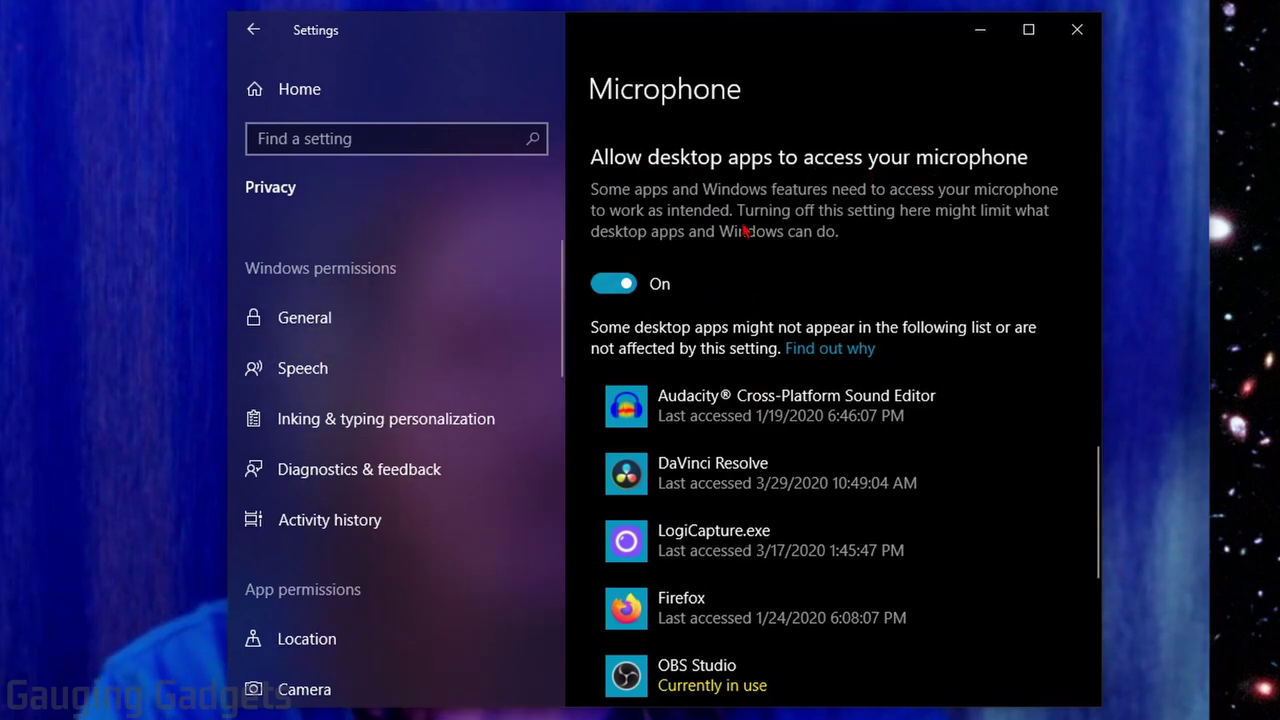
{"action": "scroll", "coordinate": [663, 240], "scroll_direction": "down", "scroll_amount": 5}
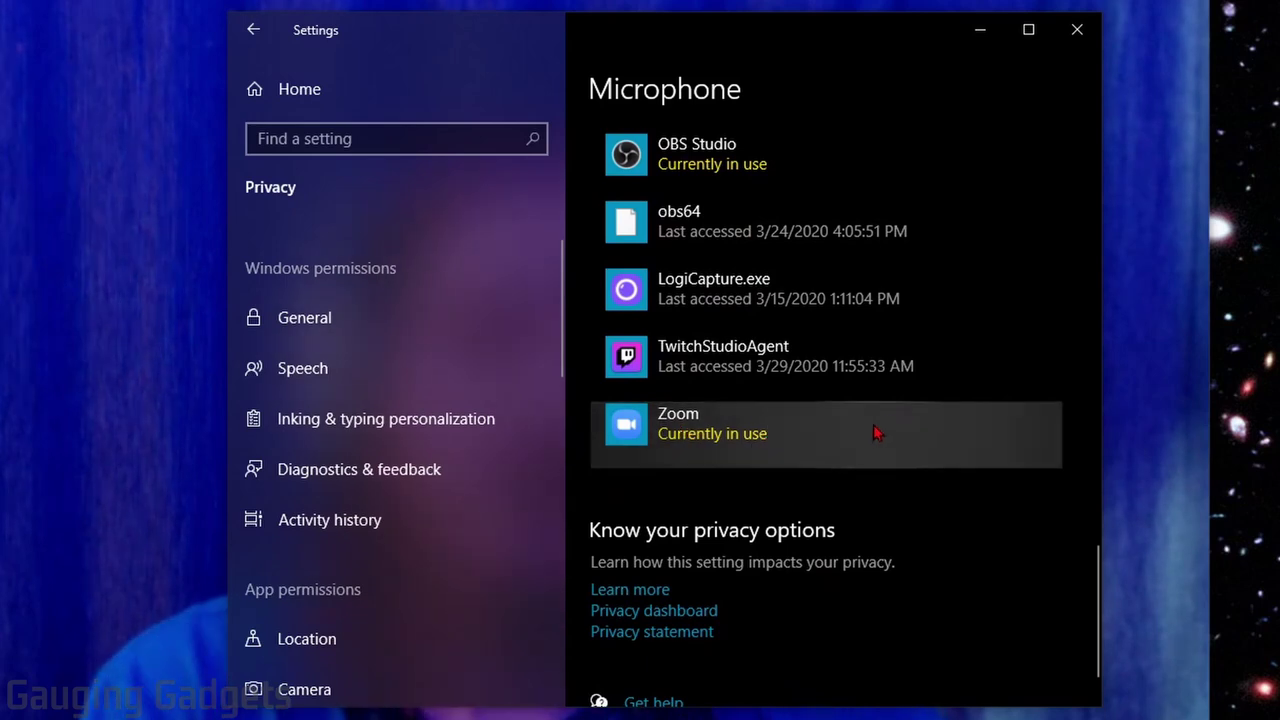
{"action": "scroll", "coordinate": [778, 425], "scroll_direction": "up", "scroll_amount": 3}
{"action": "scroll", "coordinate": [778, 425], "scroll_direction": "up", "scroll_amount": 5}
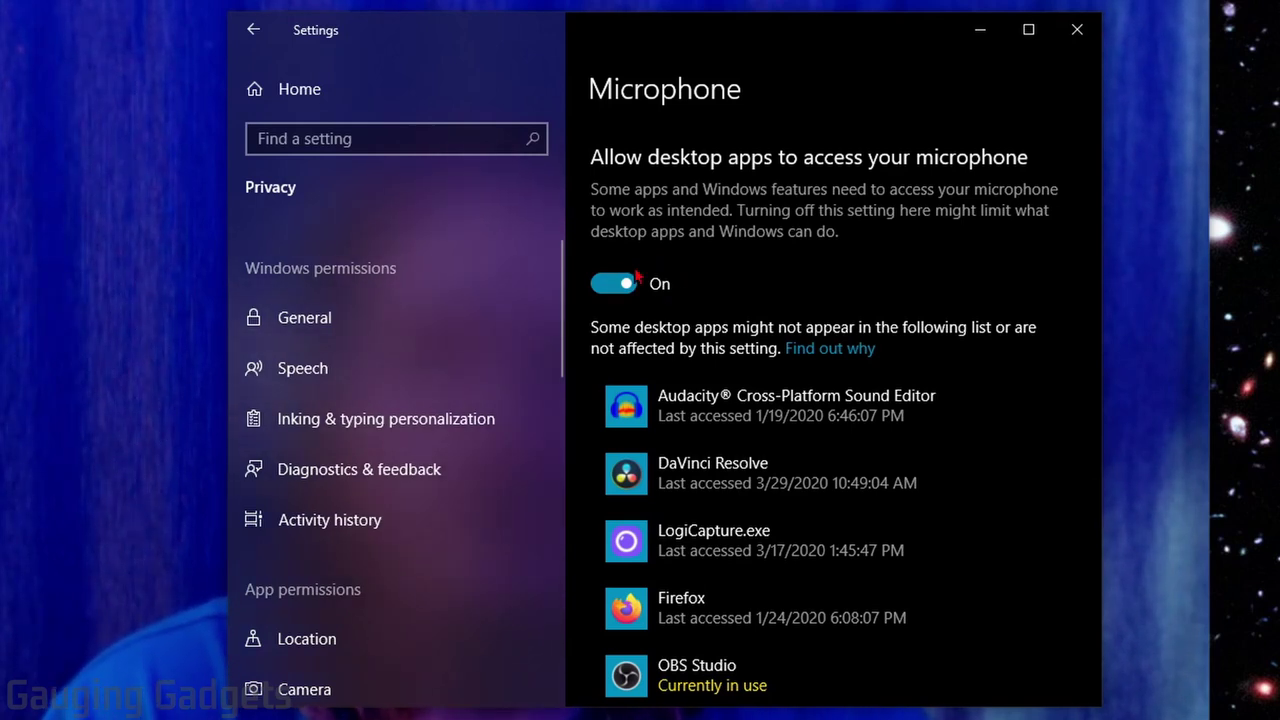
{"action": "left_click", "coordinate": [1066, 31]}
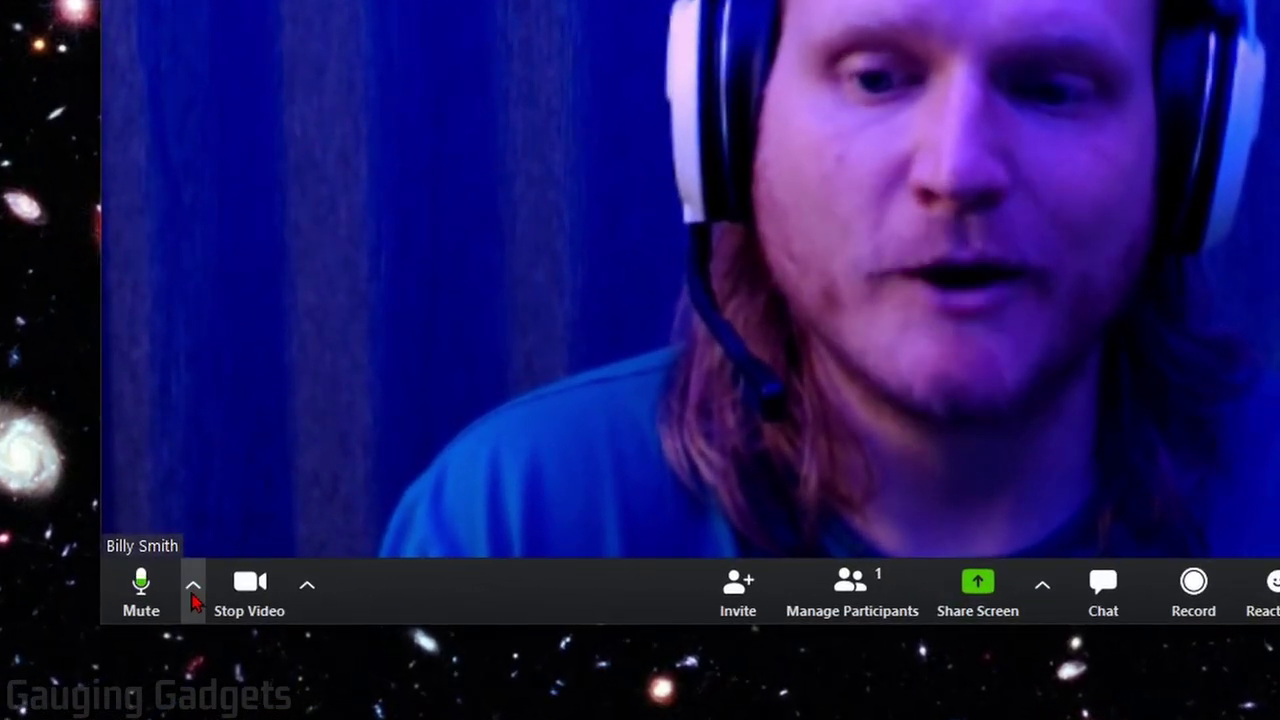
Choose Switch to Phone Audio to see the dial-in meeting and participant IDs.
{"action": "left_click", "coordinate": [193, 596]}
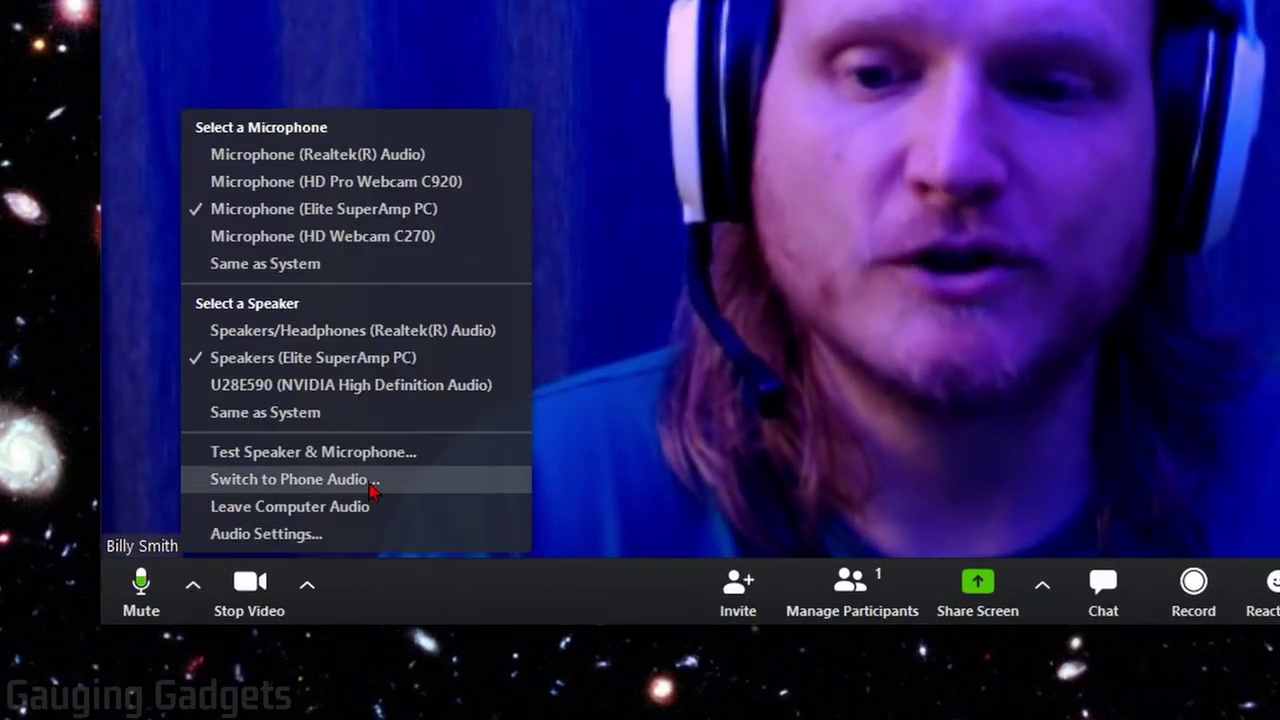
{"action": "left_click", "coordinate": [372, 482]}
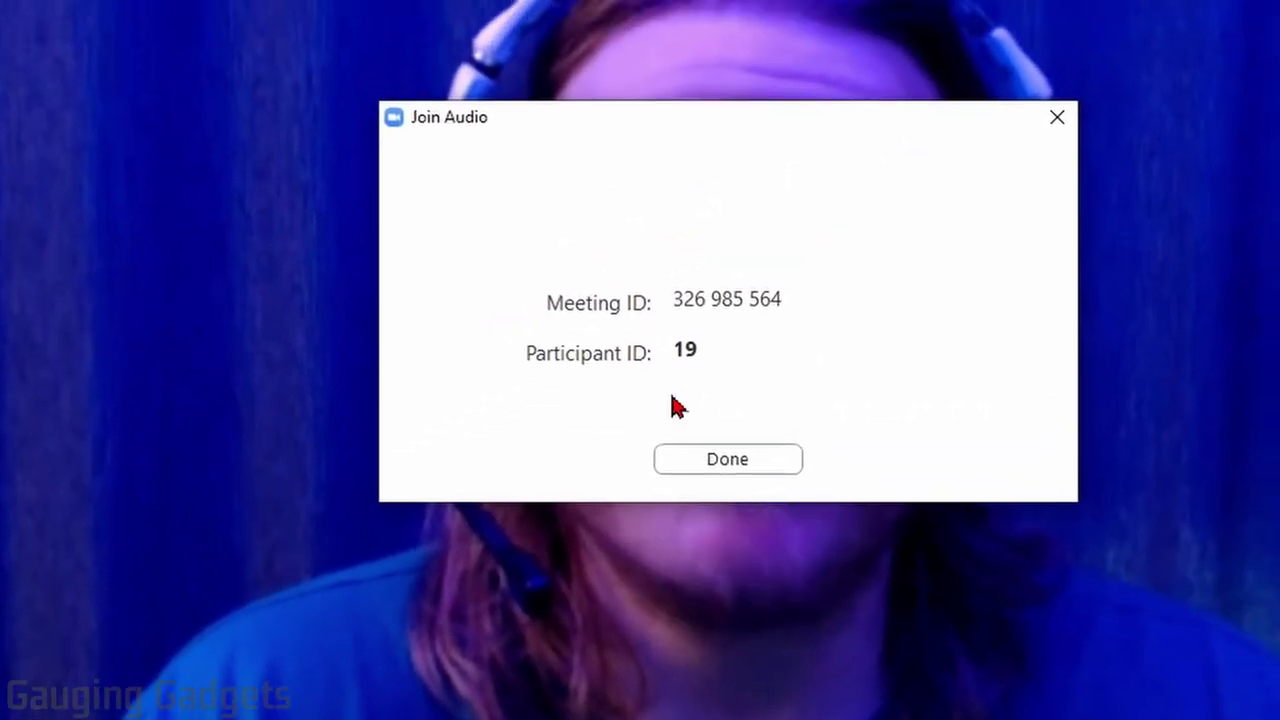